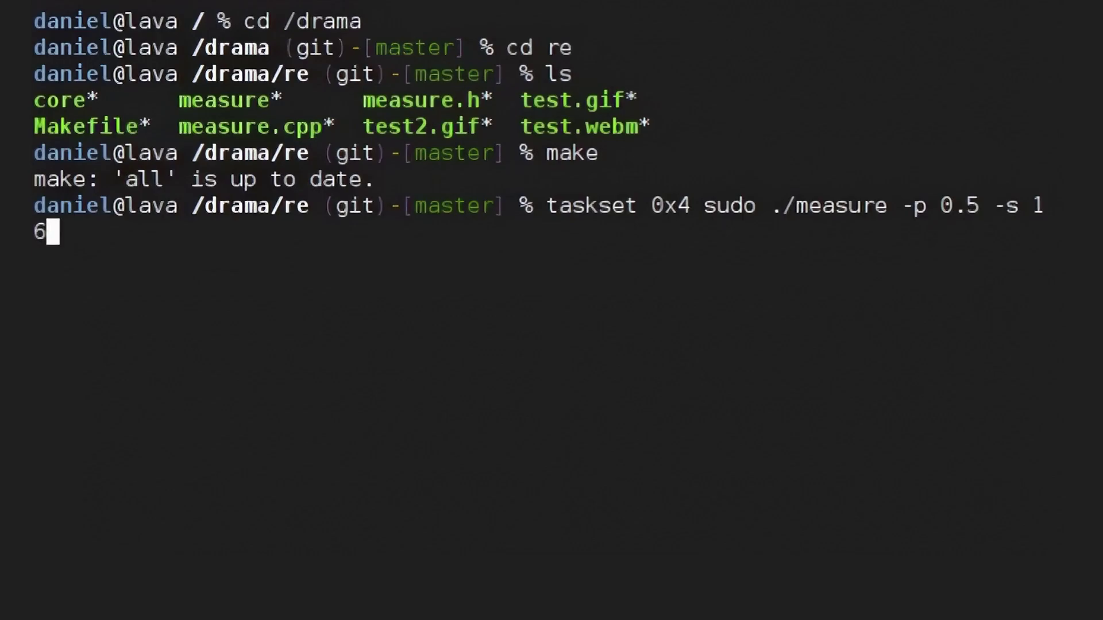
Start the memory measurement for 16 sets and let it search for set 1.
key(Return)
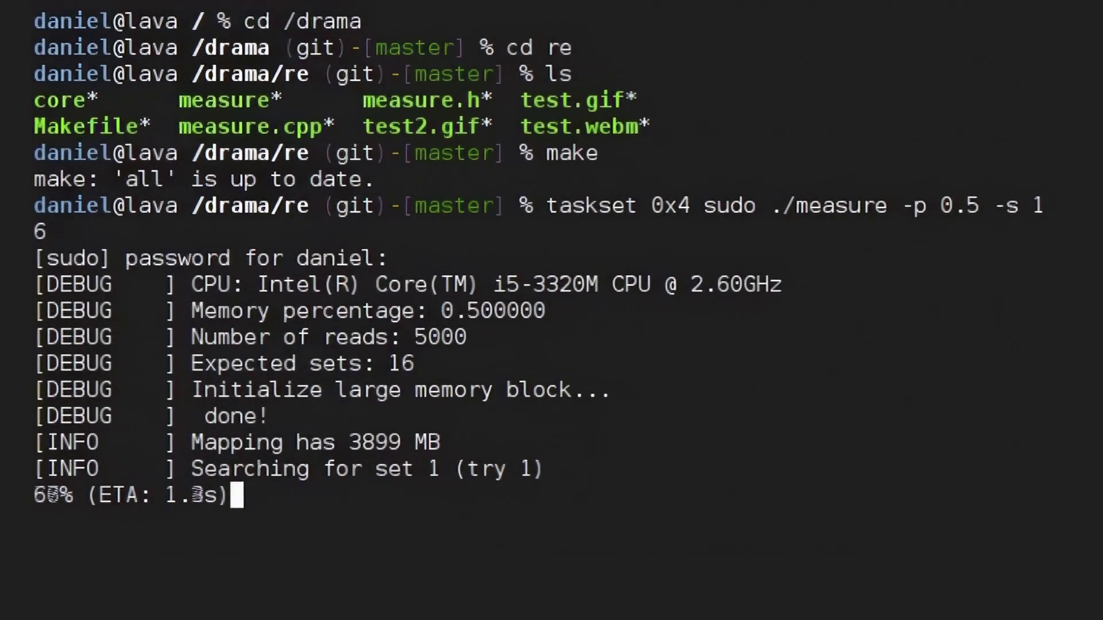